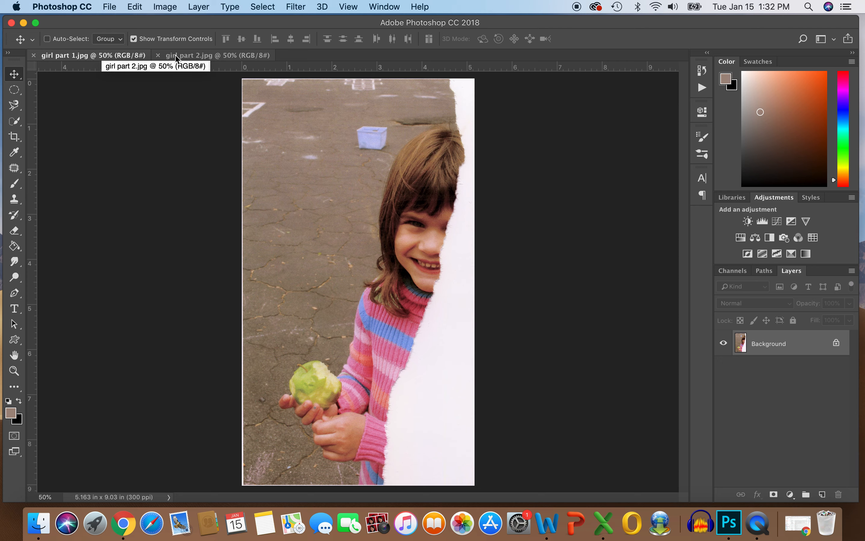
Step: Select the white torn area of girl part 1.jpg with the Quick Selection tool
{"action": "left_click", "coordinate": [211, 57]}
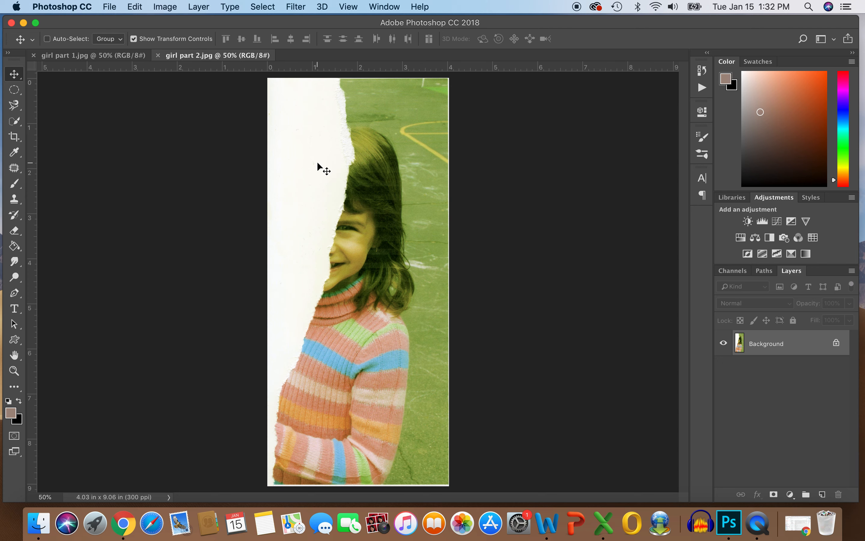
{"action": "left_click", "coordinate": [91, 57]}
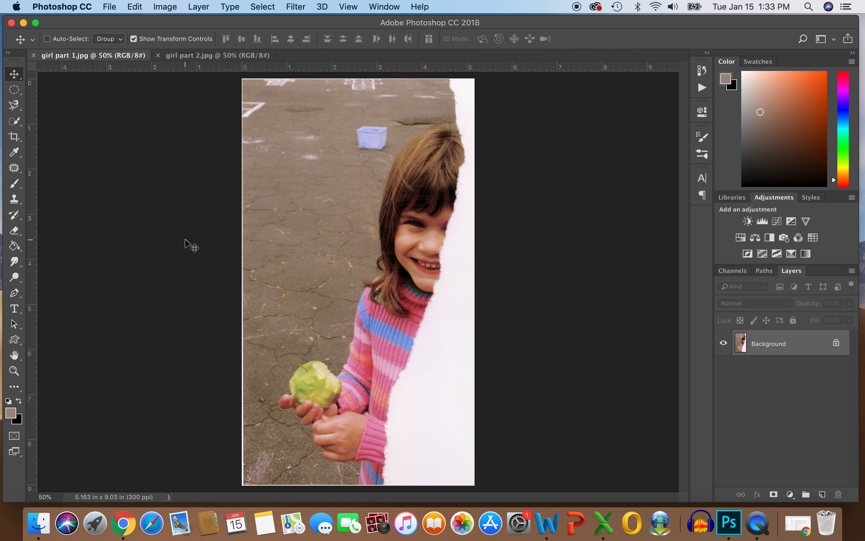
{"action": "left_click", "coordinate": [13, 123]}
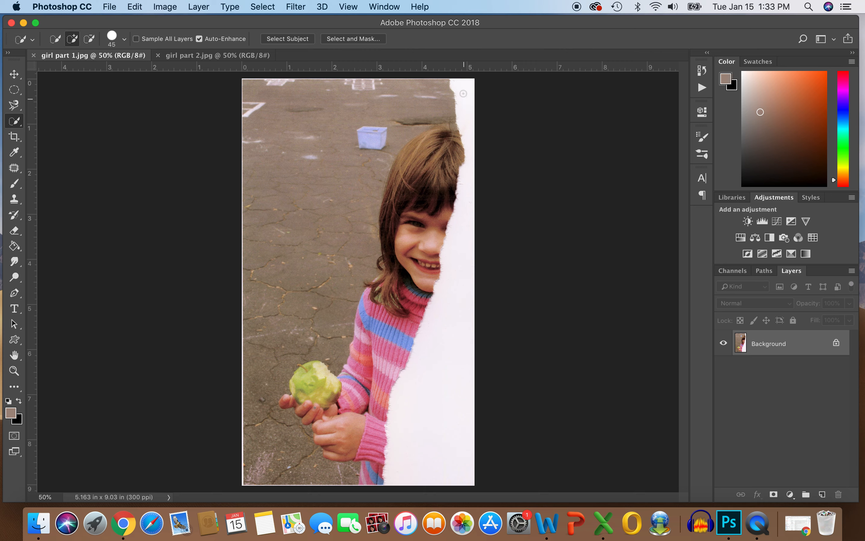
{"action": "left_click_drag", "start_coordinate": [467, 83], "coordinate": [469, 99]}
{"action": "left_click_drag", "start_coordinate": [477, 147], "coordinate": [455, 456]}
Step: Try adding a layer mask from the white-area selection, and revert to the Quick Selection history state
{"action": "left_click", "coordinate": [774, 497]}
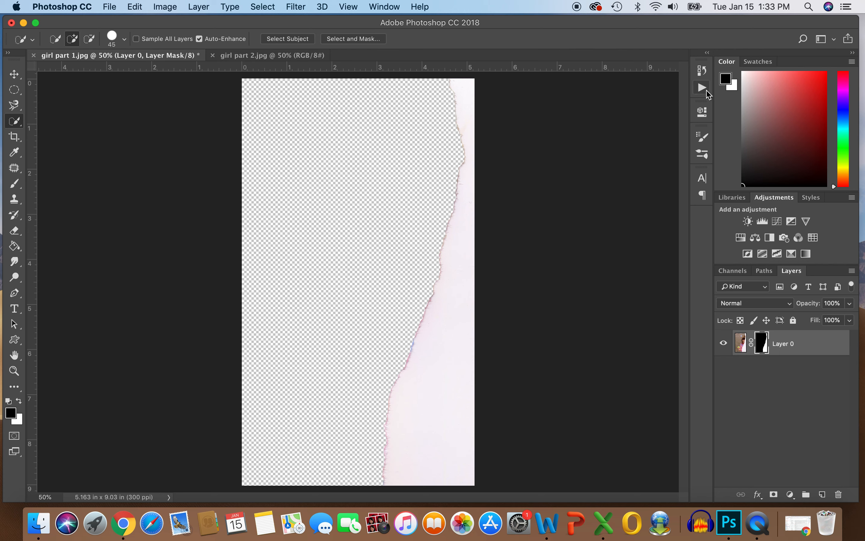
{"action": "left_click", "coordinate": [698, 73]}
{"action": "left_click", "coordinate": [621, 116]}
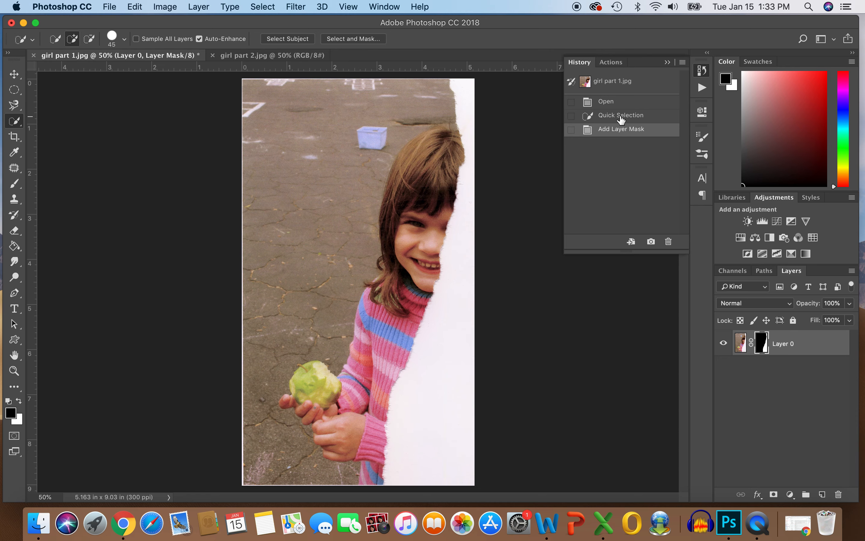
{"action": "left_click", "coordinate": [669, 63]}
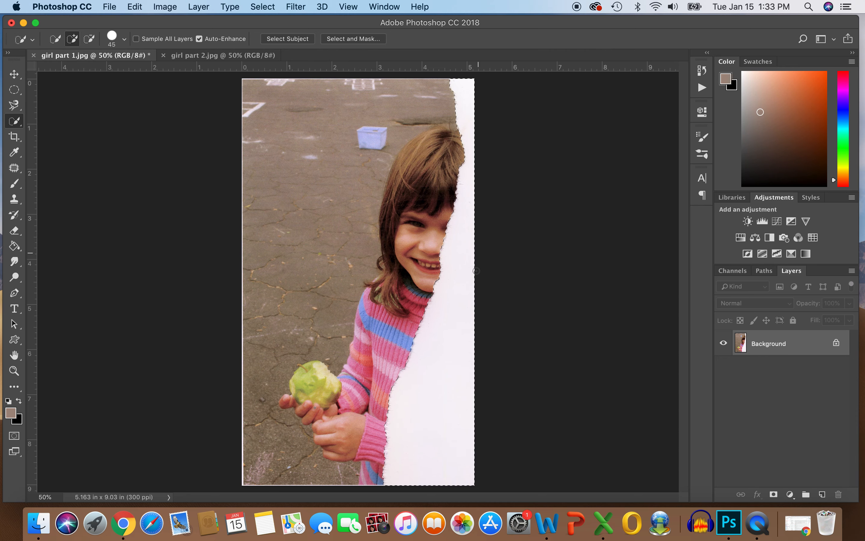
Step: Invert the selection to cover the photo part of girl part 1.jpg and add a layer mask from it
{"action": "left_click", "coordinate": [263, 7]}
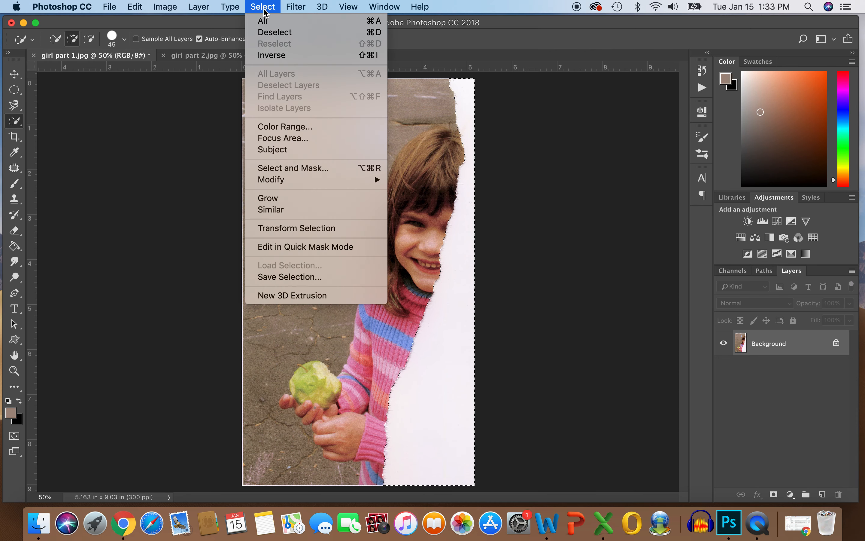
{"action": "left_click", "coordinate": [268, 56]}
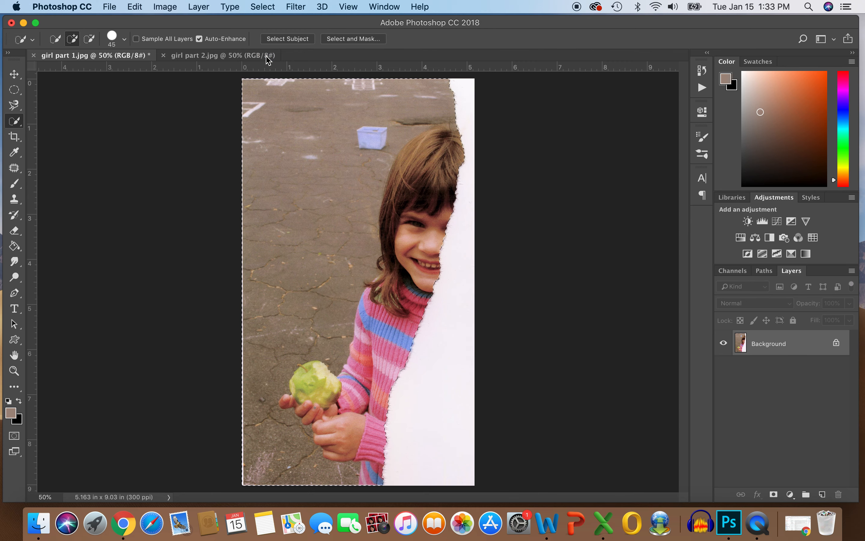
{"action": "left_click", "coordinate": [263, 8]}
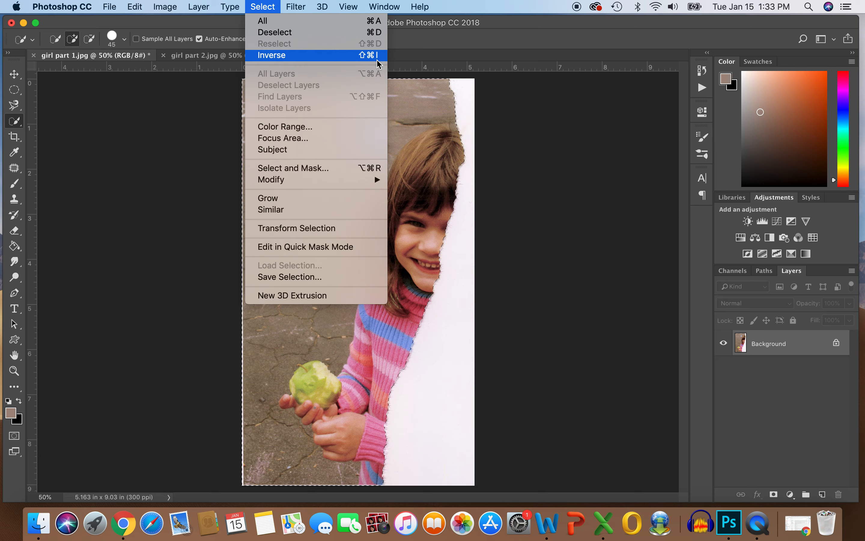
{"action": "left_click", "coordinate": [264, 7]}
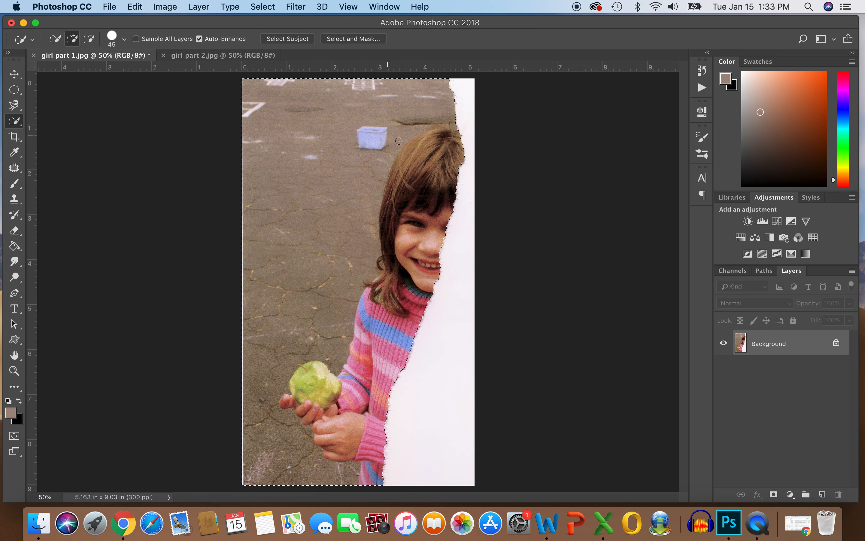
{"action": "left_click", "coordinate": [773, 497]}
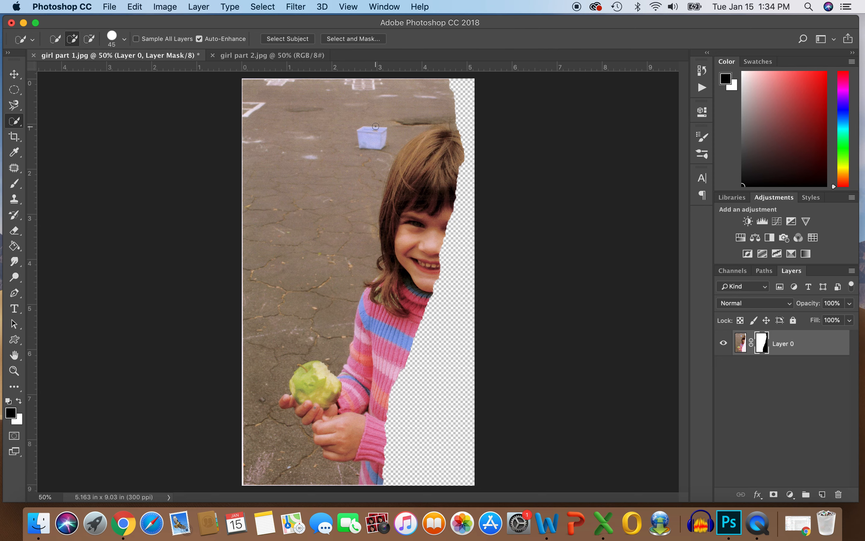
Step: Switch to girl part 2.jpg and unlock its Background layer
{"action": "left_click", "coordinate": [240, 60]}
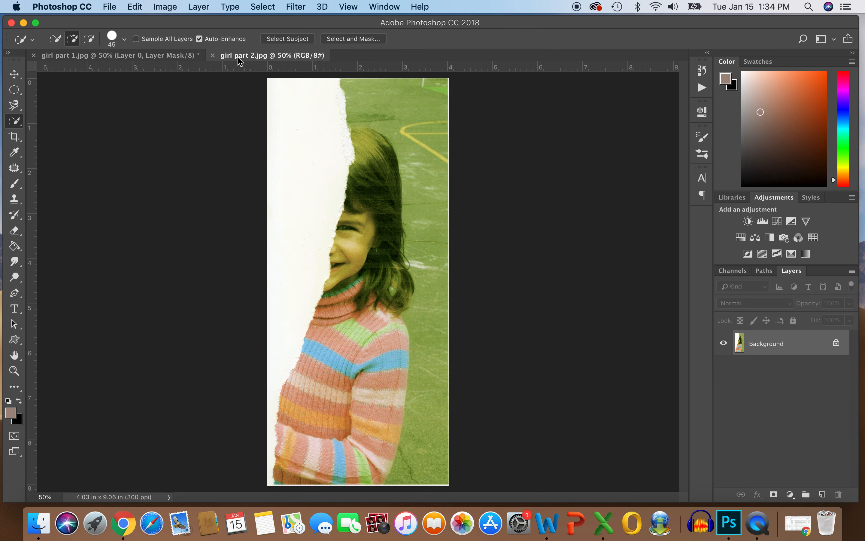
{"action": "left_click", "coordinate": [261, 7]}
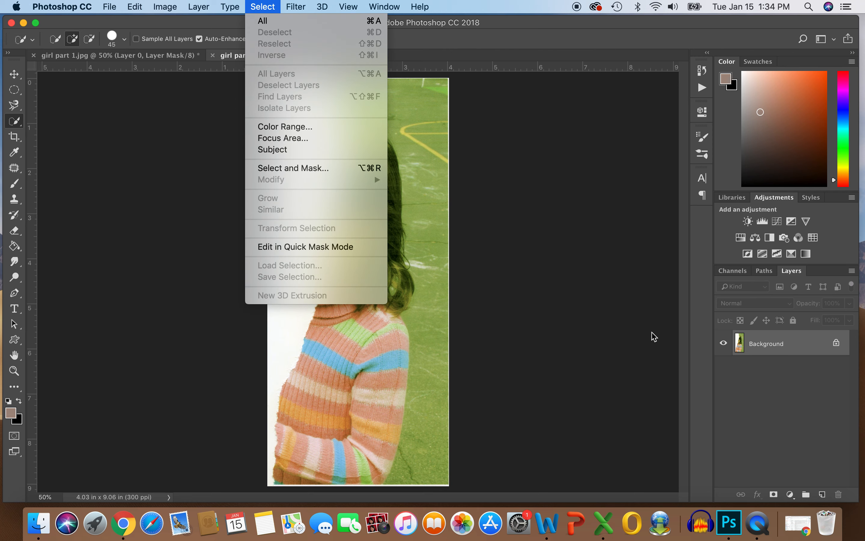
{"action": "left_click", "coordinate": [622, 396]}
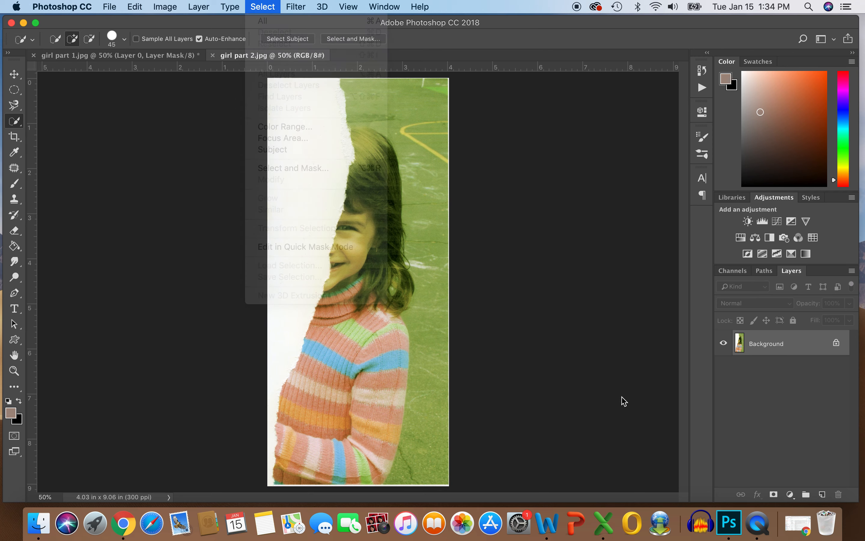
{"action": "left_click", "coordinate": [836, 344]}
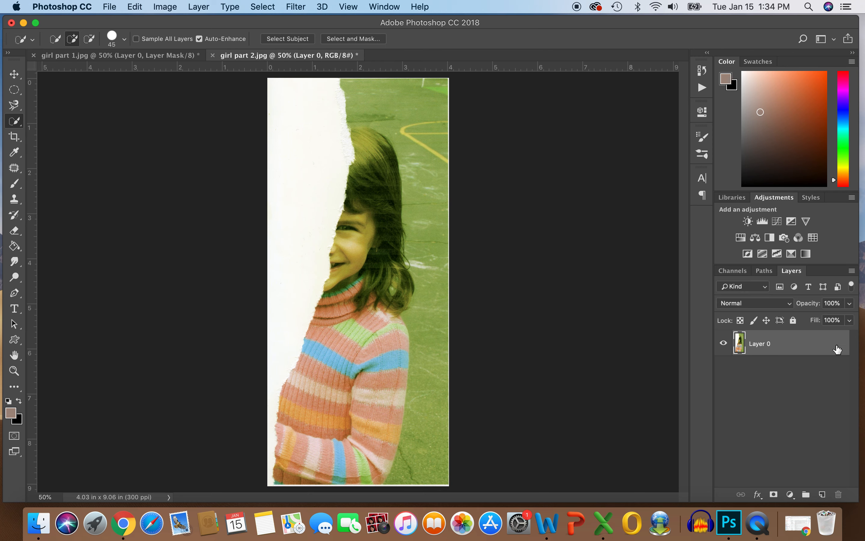
Step: In Select and Mask, set the brush size to 96 and paint the girl and playground into the selection, excluding the white torn area
{"action": "left_click", "coordinate": [263, 7]}
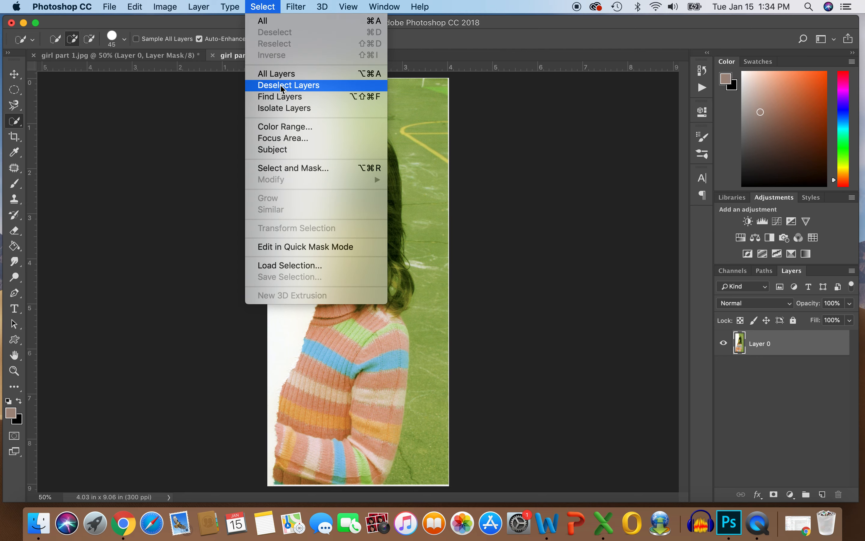
{"action": "left_click", "coordinate": [291, 168]}
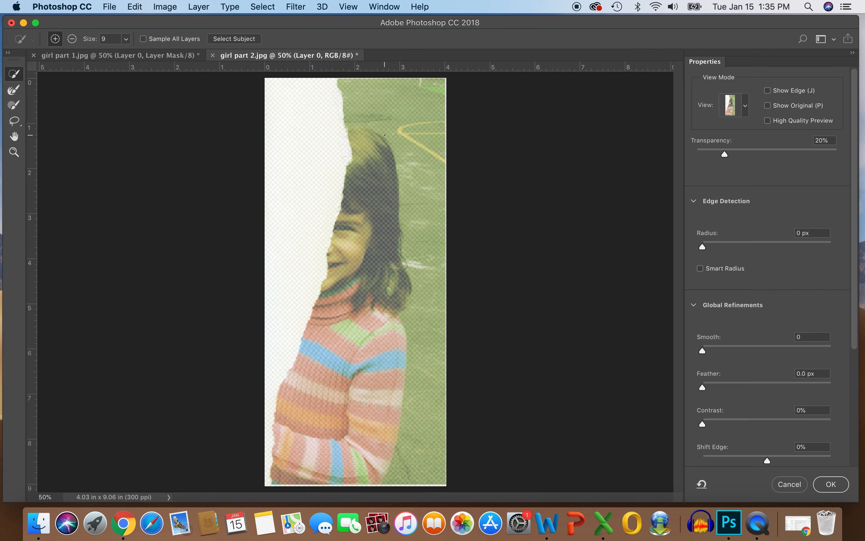
{"action": "left_click", "coordinate": [126, 39]}
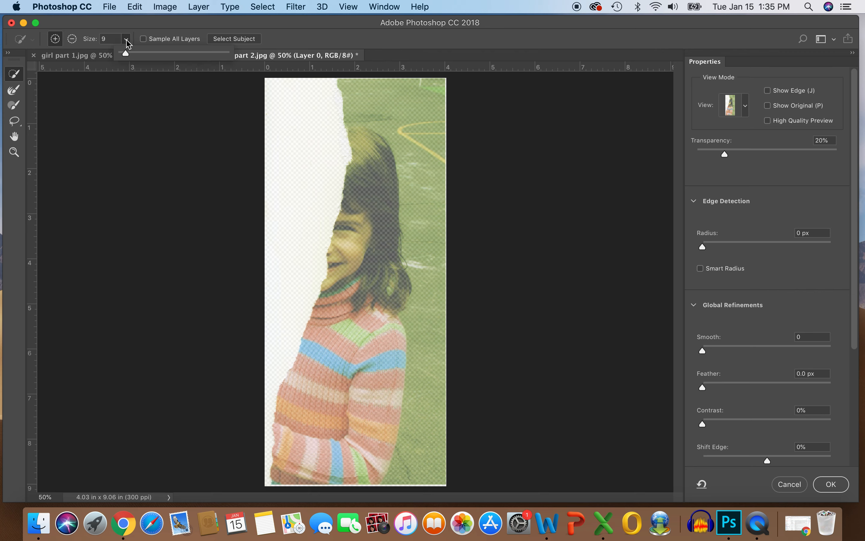
{"action": "left_click_drag", "start_coordinate": [128, 55], "coordinate": [171, 54]}
{"action": "left_click", "coordinate": [352, 85]}
{"action": "mouse_move", "coordinate": [352, 85]}
{"action": "left_mouse_down"}
{"action": "mouse_move", "coordinate": [388, 165]}
{"action": "mouse_move", "coordinate": [422, 128]}
{"action": "mouse_move", "coordinate": [439, 87]}
{"action": "mouse_move", "coordinate": [430, 197]}
{"action": "mouse_move", "coordinate": [404, 200]}
{"action": "mouse_move", "coordinate": [398, 168]}
{"action": "mouse_move", "coordinate": [353, 243]}
{"action": "mouse_move", "coordinate": [364, 279]}
{"action": "mouse_move", "coordinate": [358, 368]}
{"action": "mouse_move", "coordinate": [421, 270]}
{"action": "left_mouse_up"}
{"action": "mouse_move", "coordinate": [427, 353]}
{"action": "left_mouse_down"}
{"action": "mouse_move", "coordinate": [423, 447]}
{"action": "mouse_move", "coordinate": [299, 466]}
{"action": "mouse_move", "coordinate": [301, 415]}
{"action": "mouse_move", "coordinate": [337, 323]}
{"action": "left_mouse_up"}
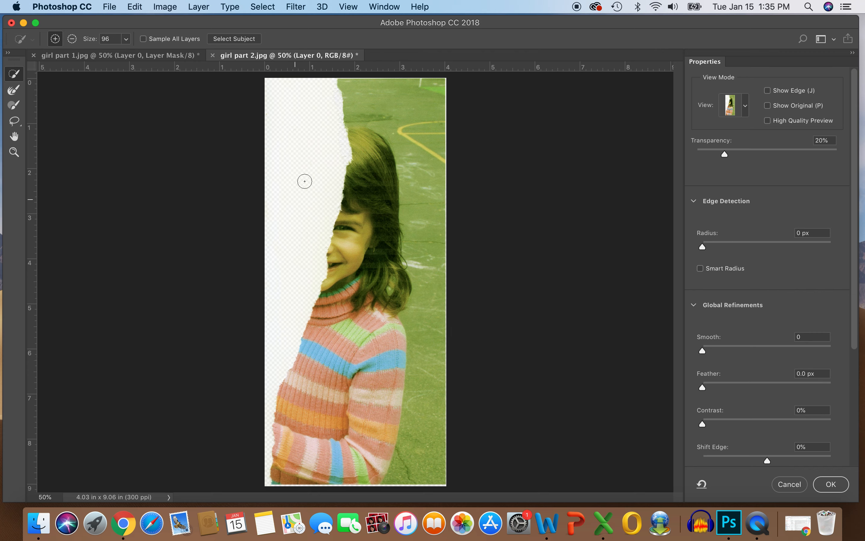
Step: Subtract a patch of the girl's hair from the selection and add it back
{"action": "left_click", "coordinate": [747, 110]}
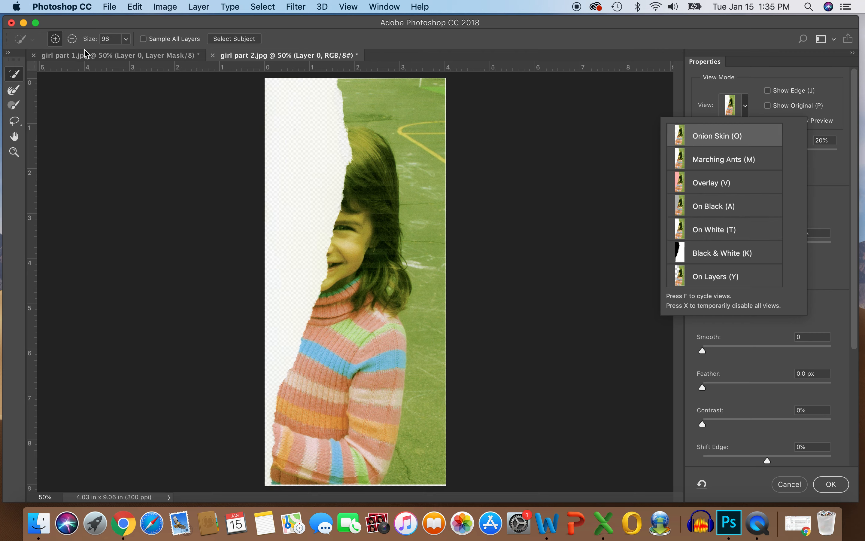
{"action": "left_click", "coordinate": [72, 38]}
{"action": "left_click_drag", "start_coordinate": [374, 186], "coordinate": [398, 255]}
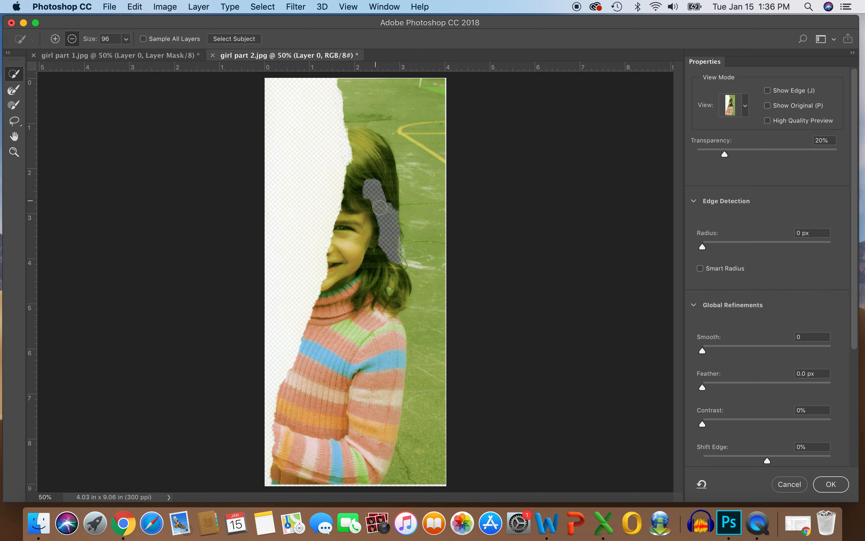
{"action": "left_click", "coordinate": [55, 39]}
{"action": "mouse_move", "coordinate": [378, 177]}
{"action": "left_mouse_down"}
{"action": "mouse_move", "coordinate": [396, 258]}
{"action": "mouse_move", "coordinate": [399, 206]}
{"action": "mouse_move", "coordinate": [401, 260]}
{"action": "mouse_move", "coordinate": [364, 180]}
{"action": "left_mouse_up"}
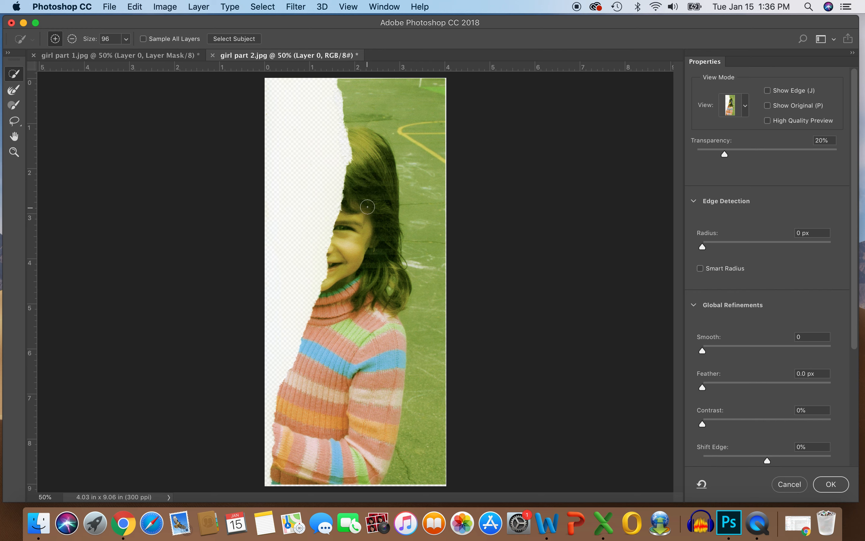
Step: Output the refined selection as a Layer Mask on girl part 2.jpg and return to girl part 1.jpg
{"action": "scroll", "coordinate": [786, 354], "scroll_direction": "down", "scroll_amount": 3}
{"action": "scroll", "coordinate": [787, 356], "scroll_direction": "down", "scroll_amount": 3}
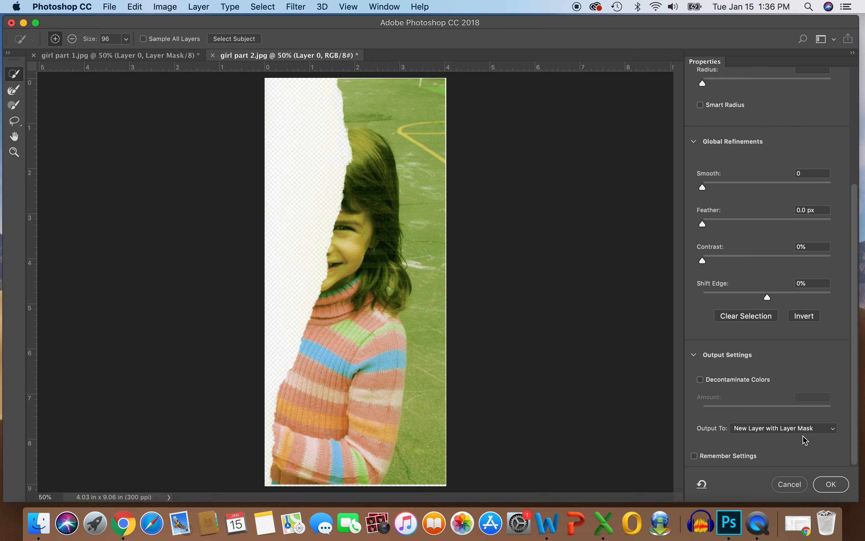
{"action": "left_click", "coordinate": [834, 432]}
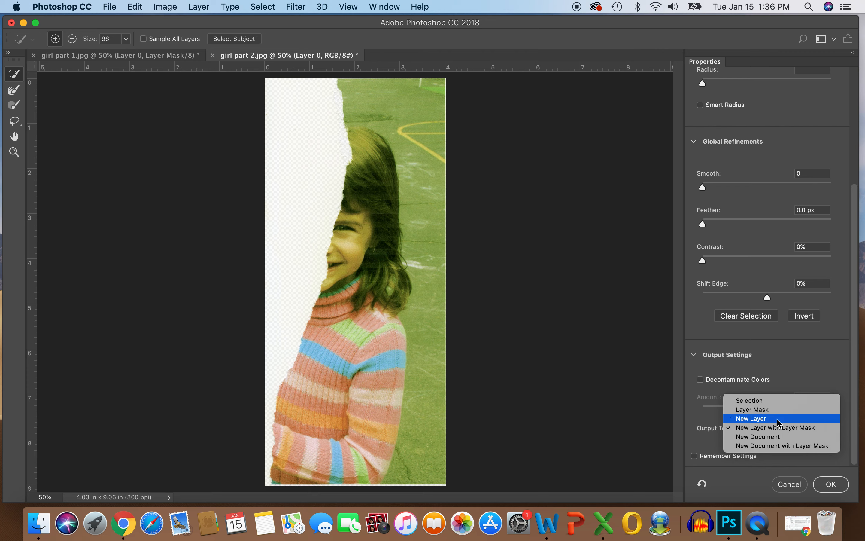
{"action": "left_click", "coordinate": [759, 415]}
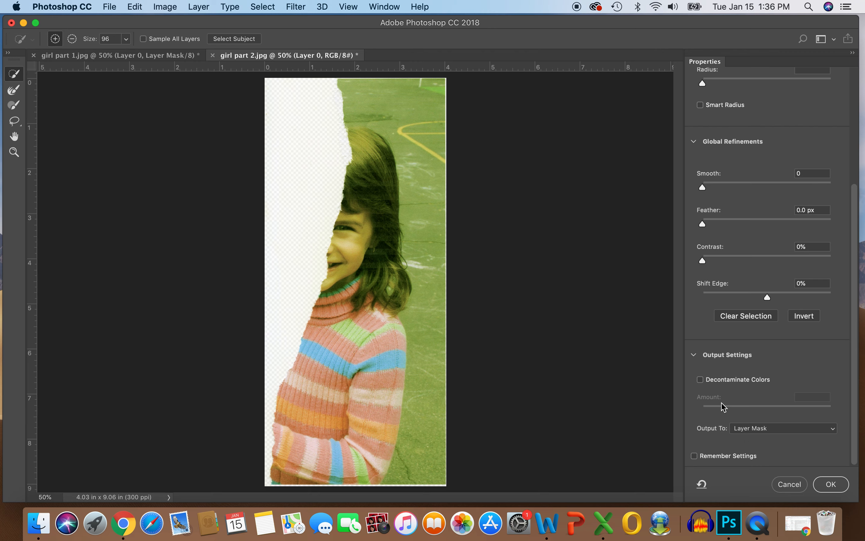
{"action": "left_click", "coordinate": [831, 485]}
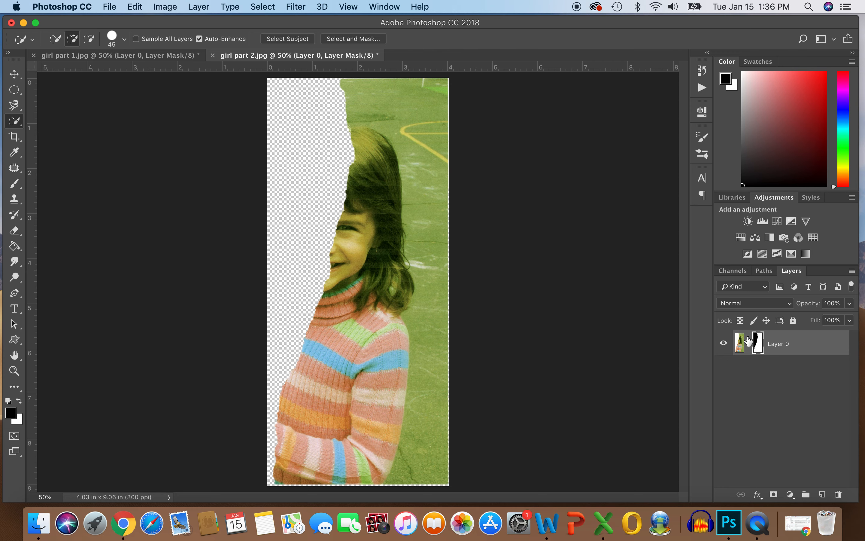
{"action": "left_click", "coordinate": [135, 56]}
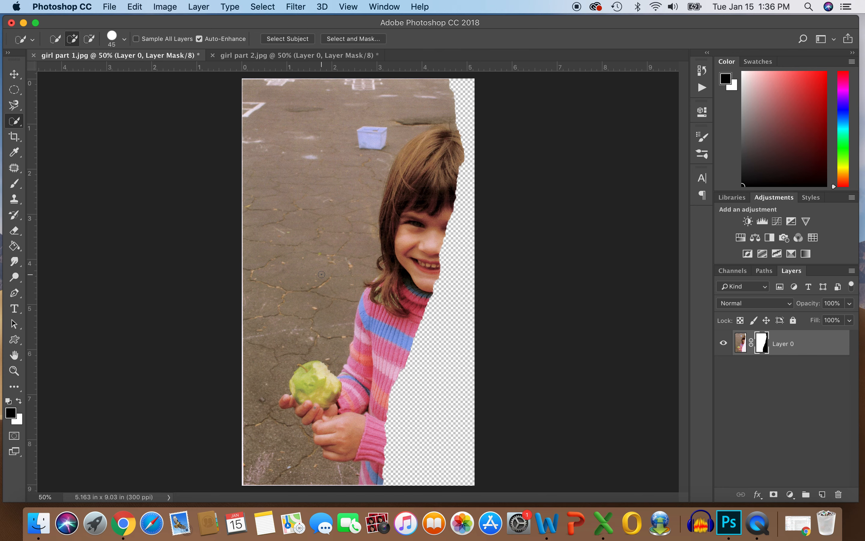